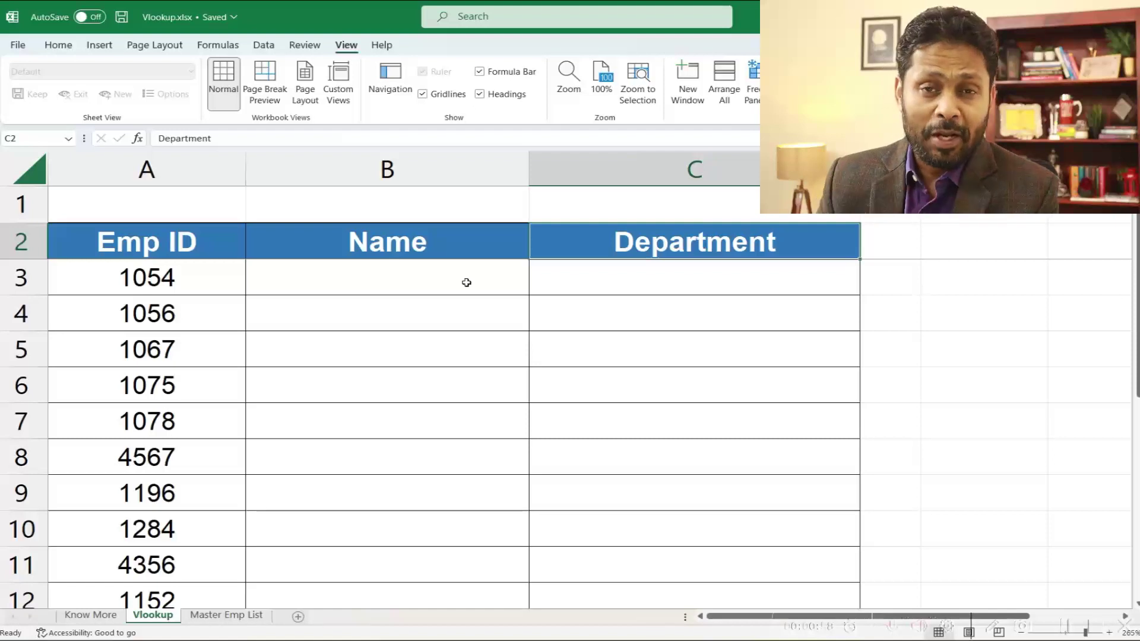
Step: Review the Emp IDs on the Vlookup sheet and the names and departments on Master Emp List
{"action": "left_click_drag", "start_coordinate": [230, 267], "coordinate": [226, 425]}
{"action": "left_click", "coordinate": [382, 270]}
{"action": "left_click", "coordinate": [670, 285]}
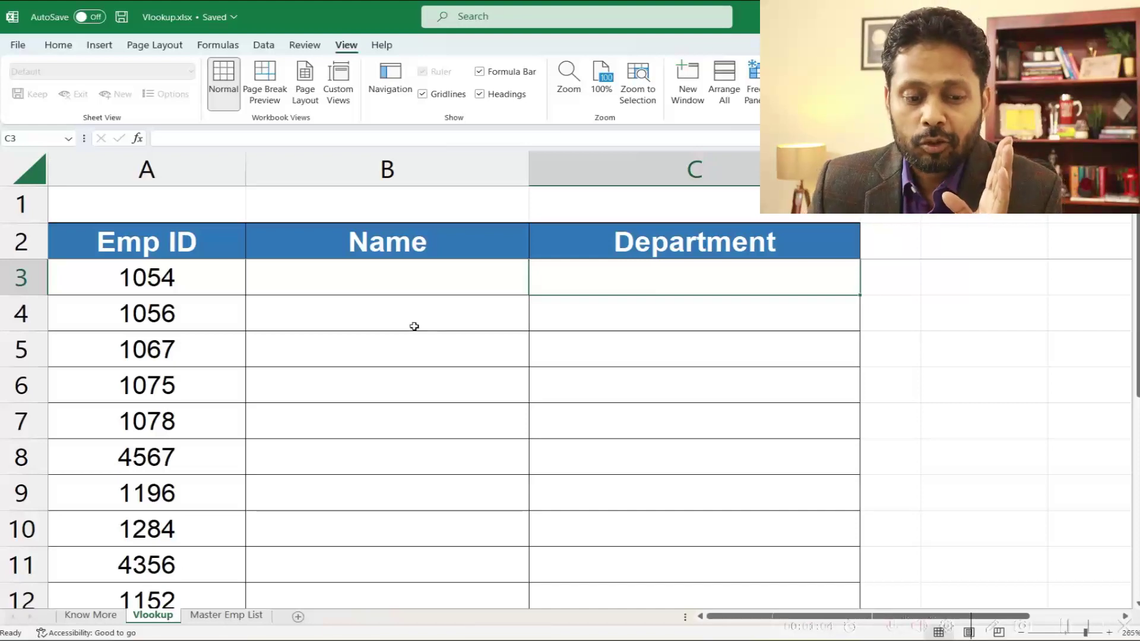
{"action": "left_click", "coordinate": [215, 617]}
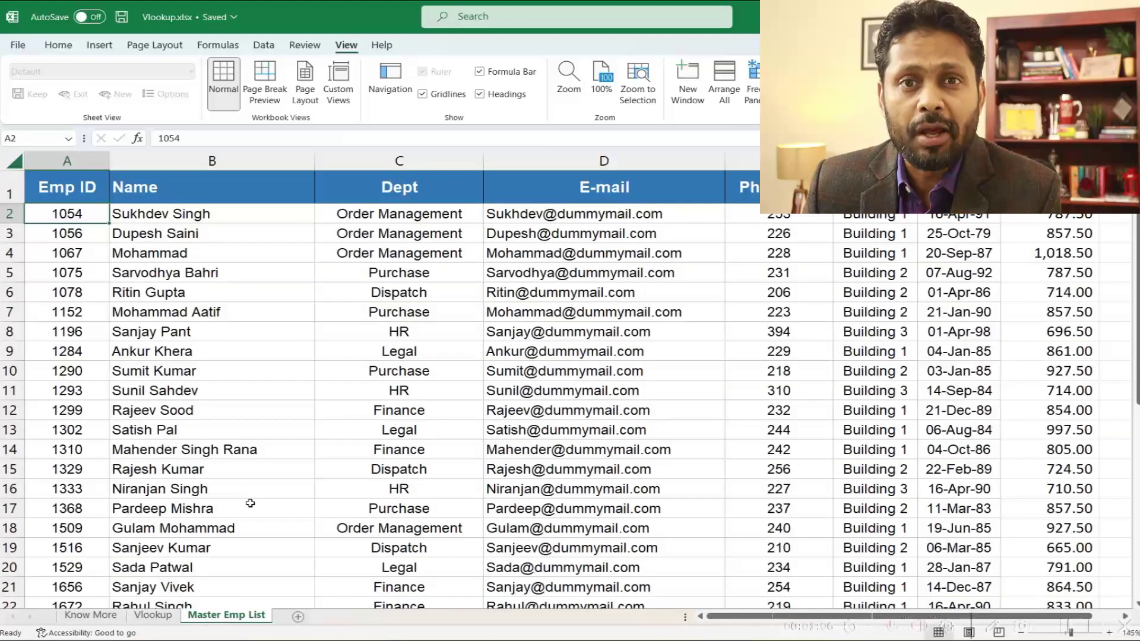
{"action": "left_click", "coordinate": [153, 618]}
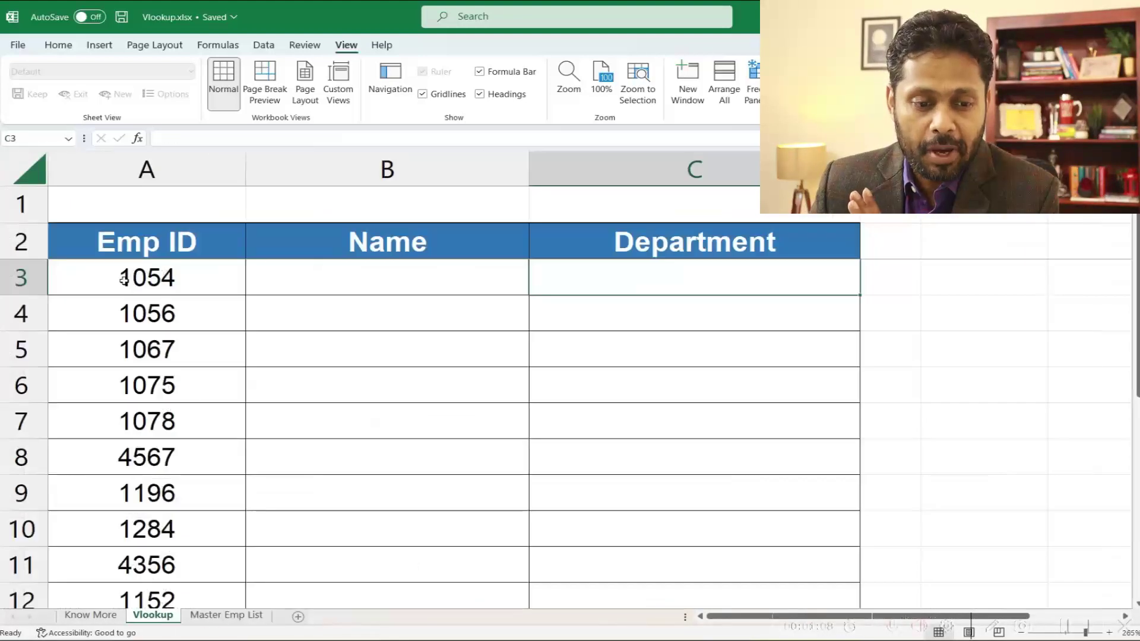
{"action": "left_click", "coordinate": [205, 616]}
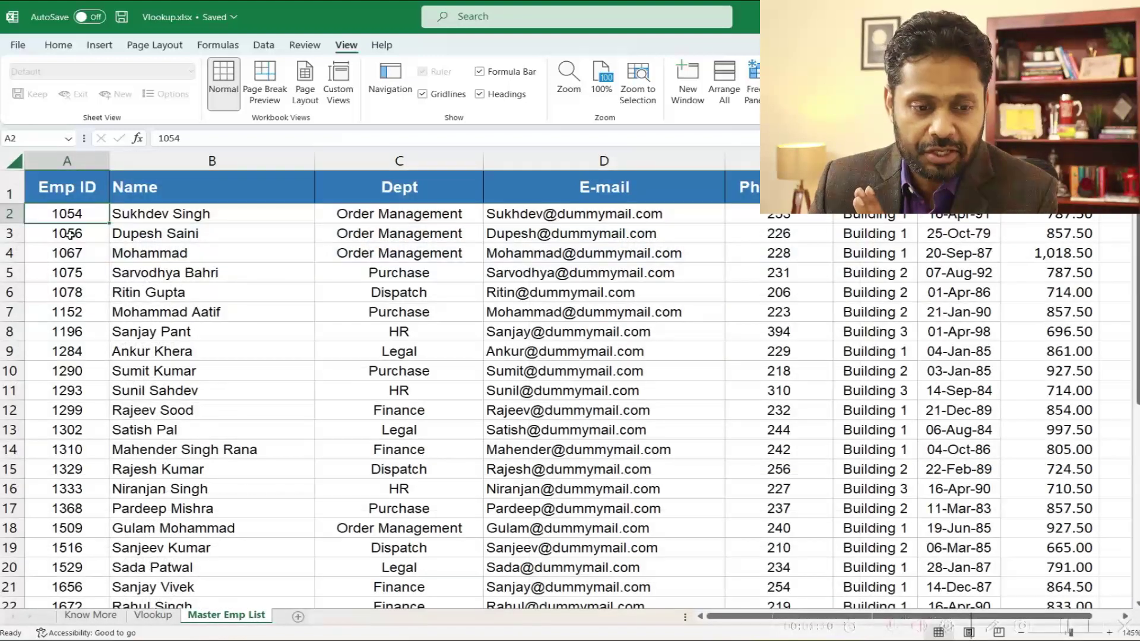
{"action": "left_click", "coordinate": [171, 214]}
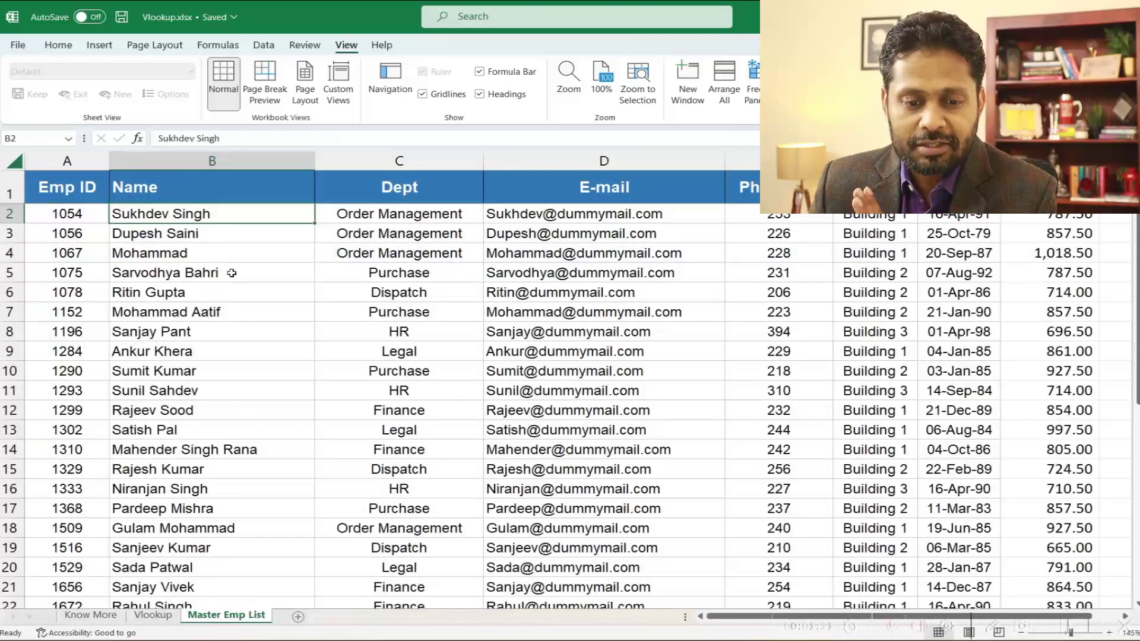
{"action": "left_click", "coordinate": [383, 214]}
{"action": "left_click", "coordinate": [152, 617]}
{"action": "left_click_drag", "start_coordinate": [398, 284], "coordinate": [550, 303]}
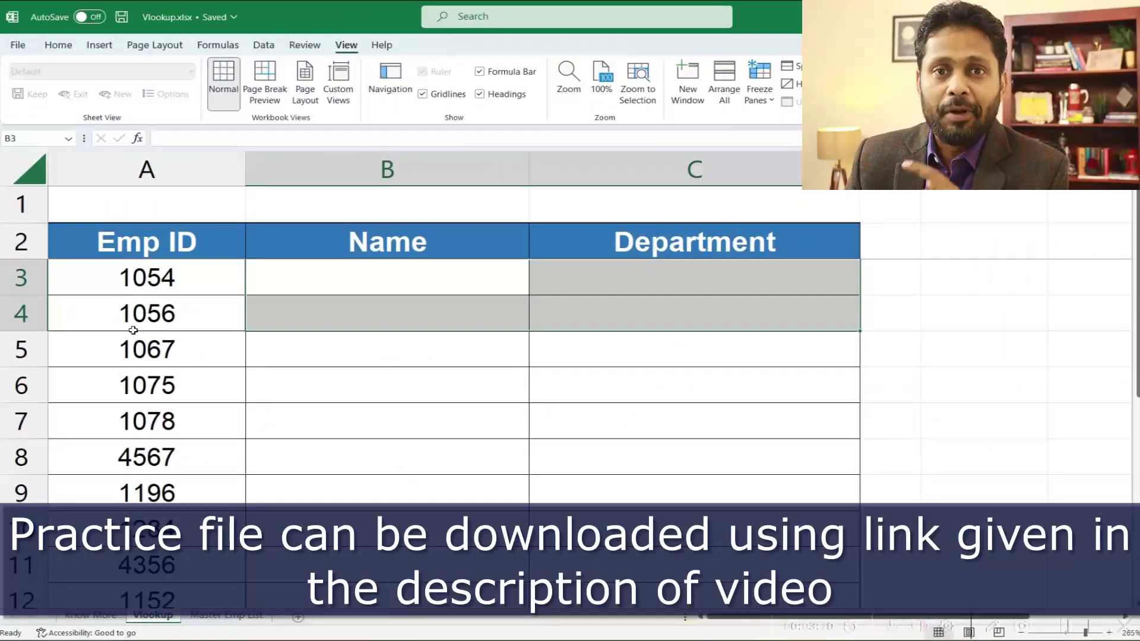
Step: Compare the Name and Department headers with Master Emp List's Name and Dept headers in B1:C1
{"action": "left_click", "coordinate": [169, 279]}
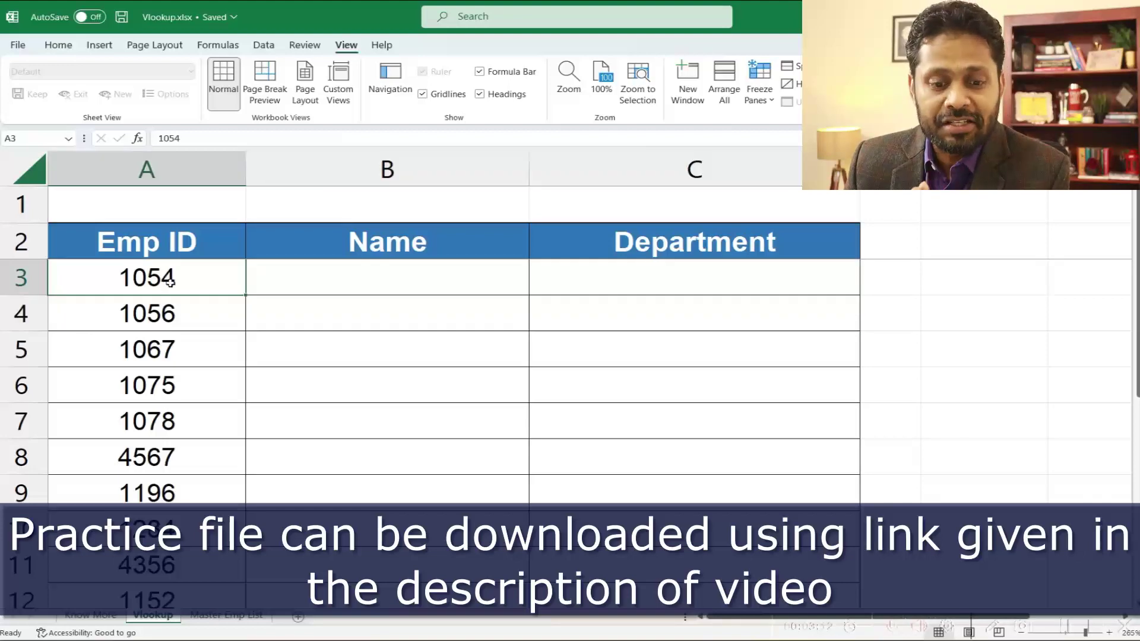
{"action": "left_click", "coordinate": [345, 255]}
{"action": "left_click", "coordinate": [665, 245]}
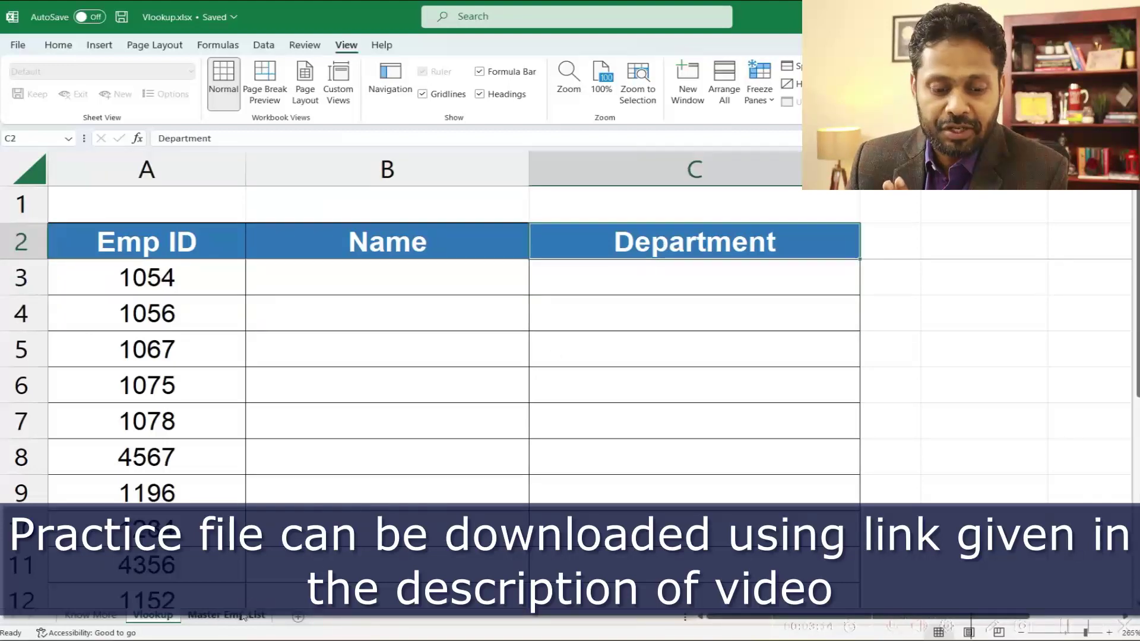
{"action": "left_click", "coordinate": [241, 616]}
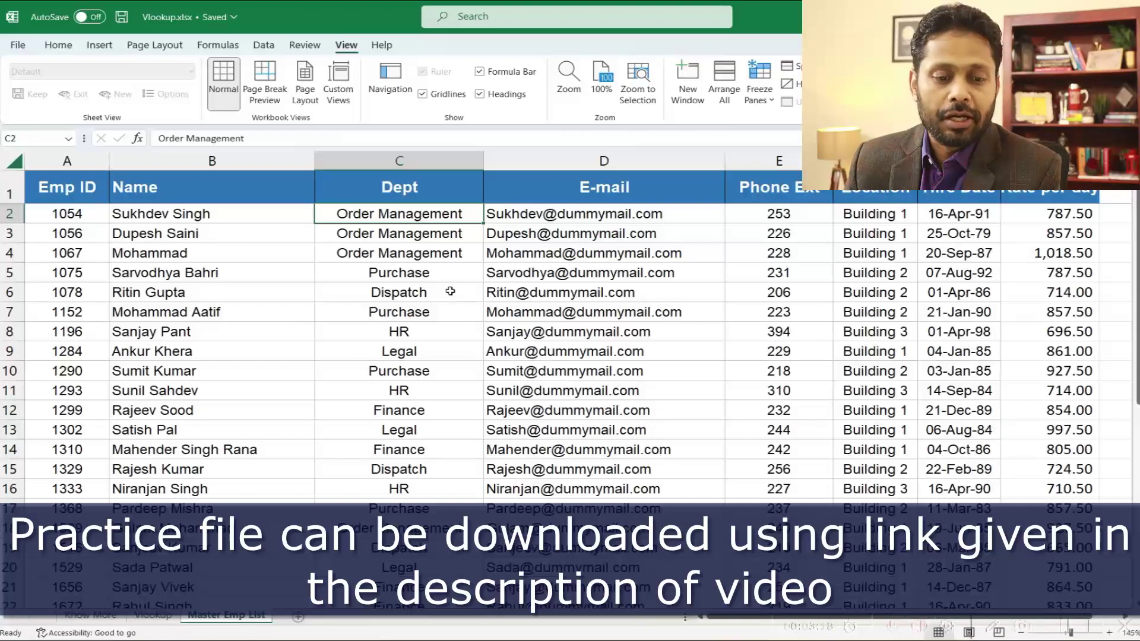
{"action": "left_click_drag", "start_coordinate": [258, 173], "coordinate": [333, 198]}
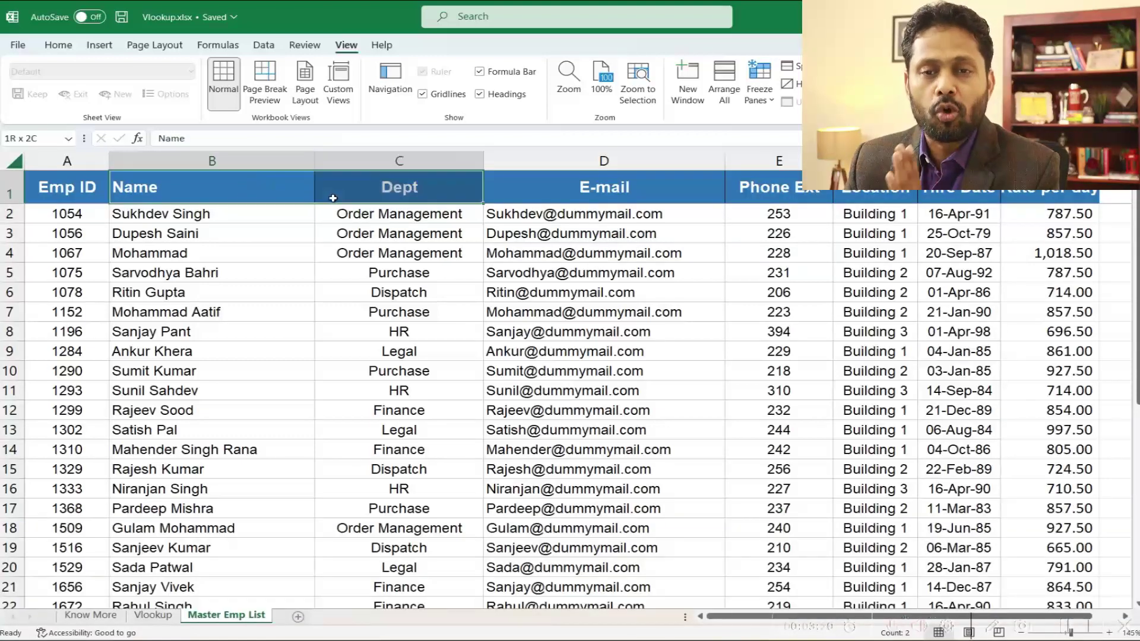
{"action": "left_click", "coordinate": [165, 617]}
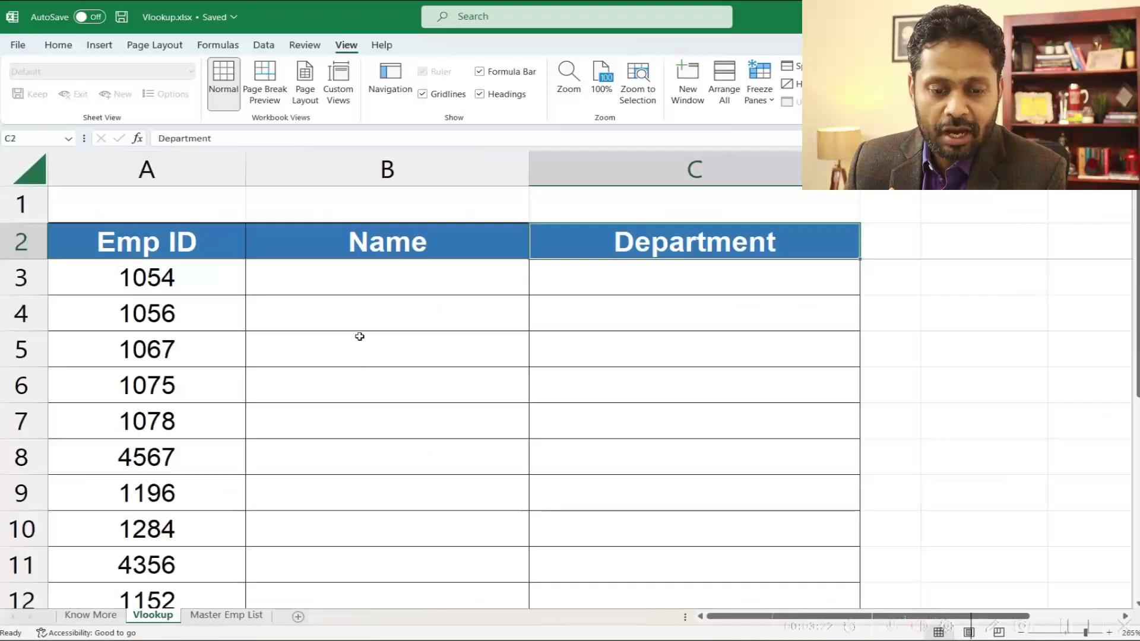
Step: Begin =vlookup(A3, in B3 with Emp ID A3 as the lookup value
{"action": "left_click", "coordinate": [364, 289]}
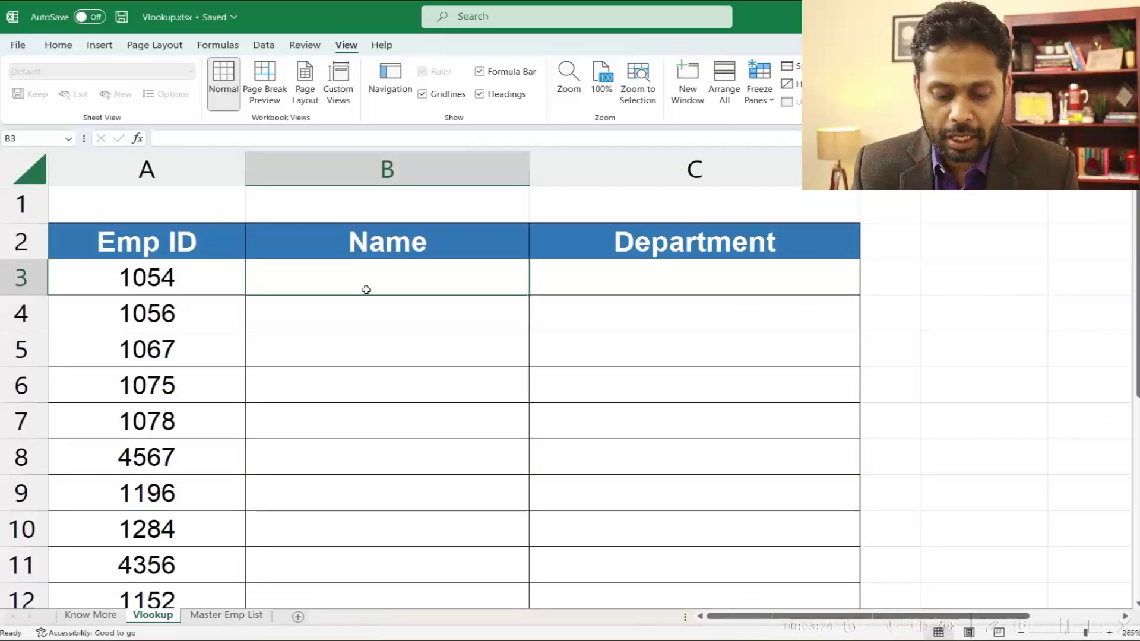
{"action": "type", "text": "=vlookup"}
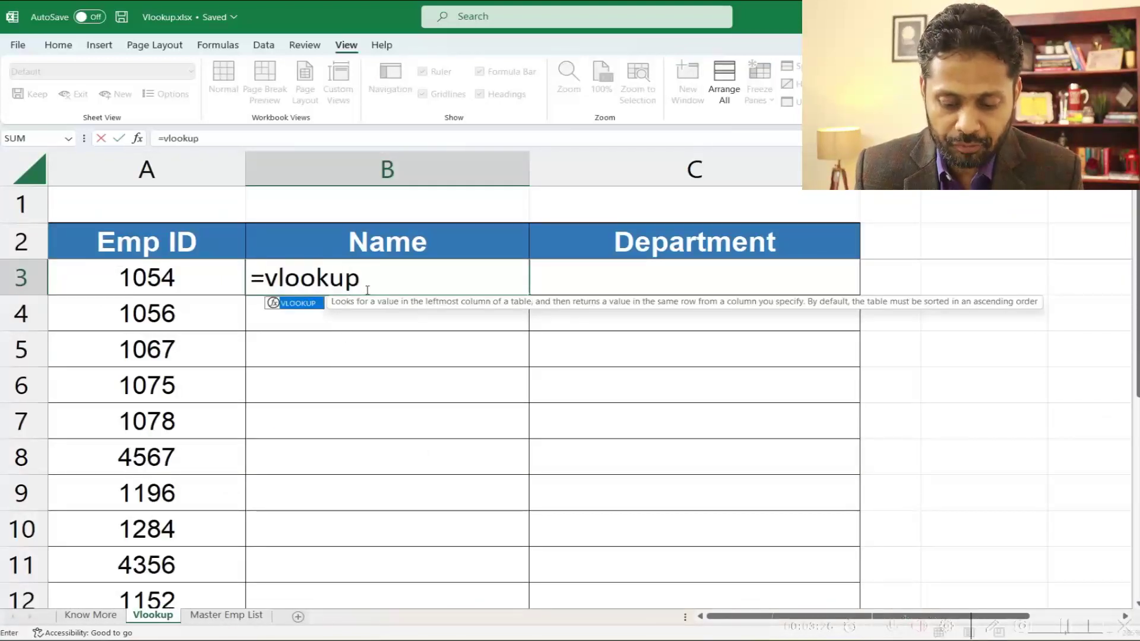
{"action": "type", "text": "("}
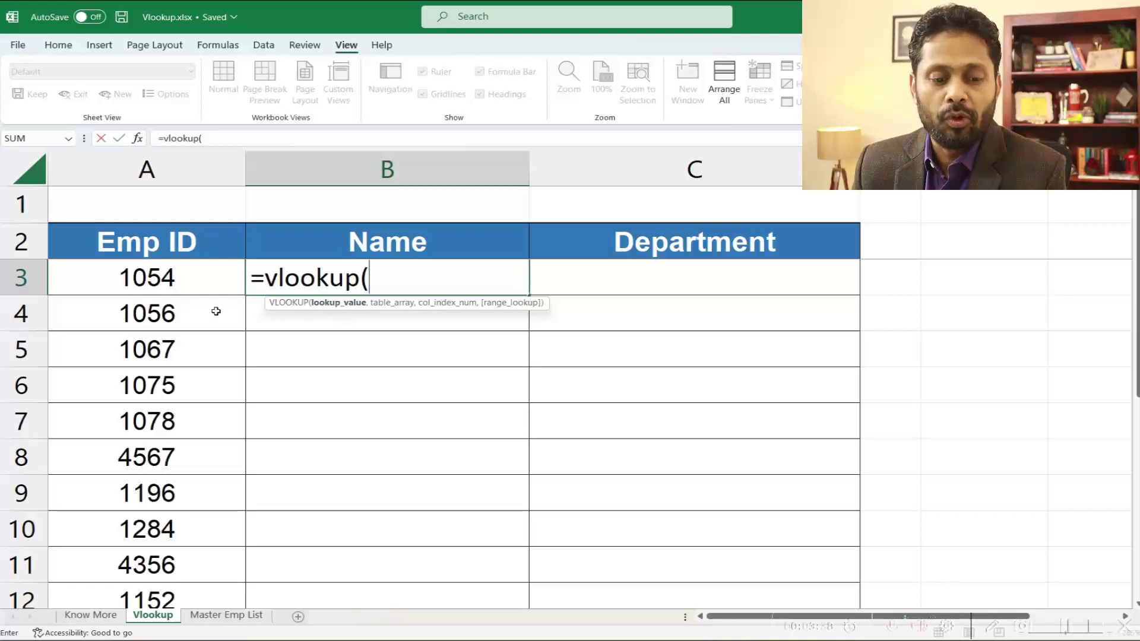
{"action": "left_click", "coordinate": [200, 283]}
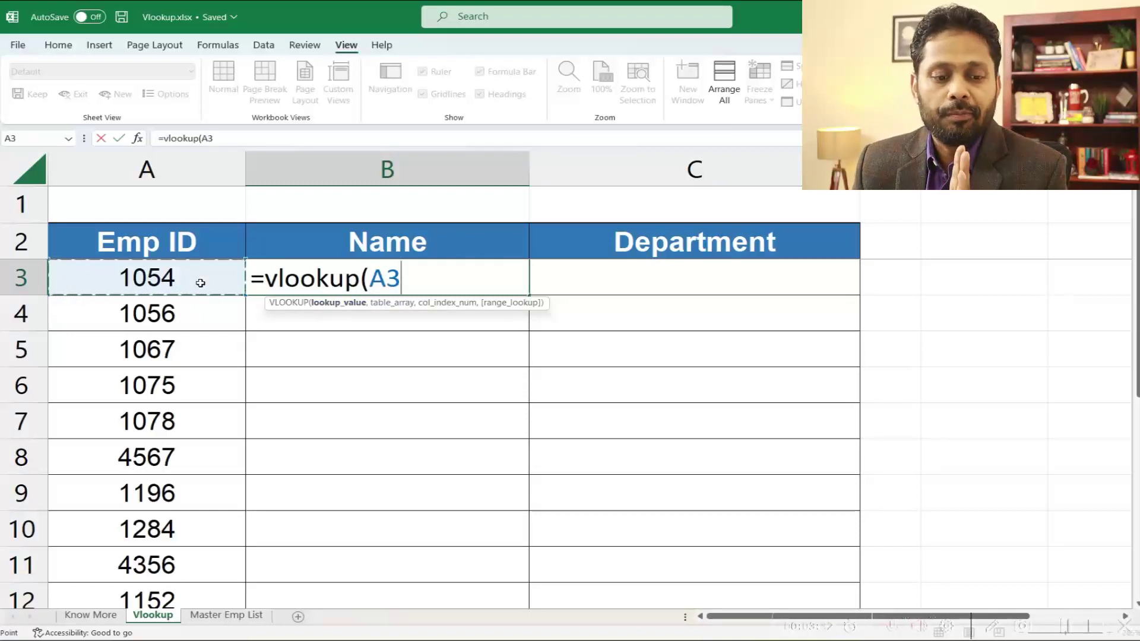
{"action": "type", "text": ","}
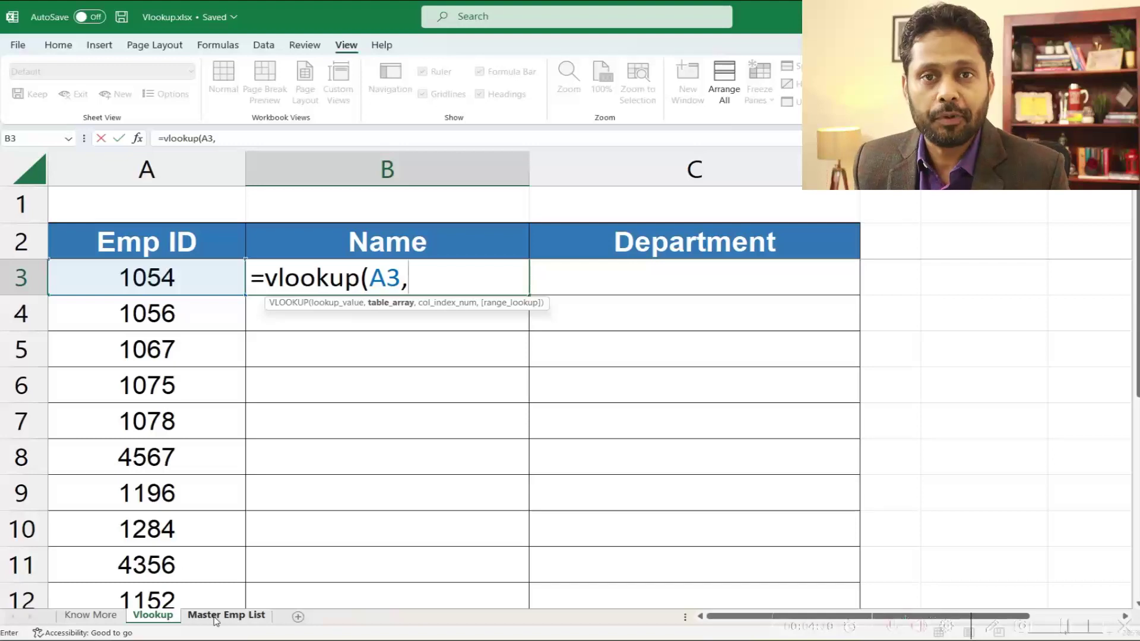
{"action": "left_click", "coordinate": [215, 618]}
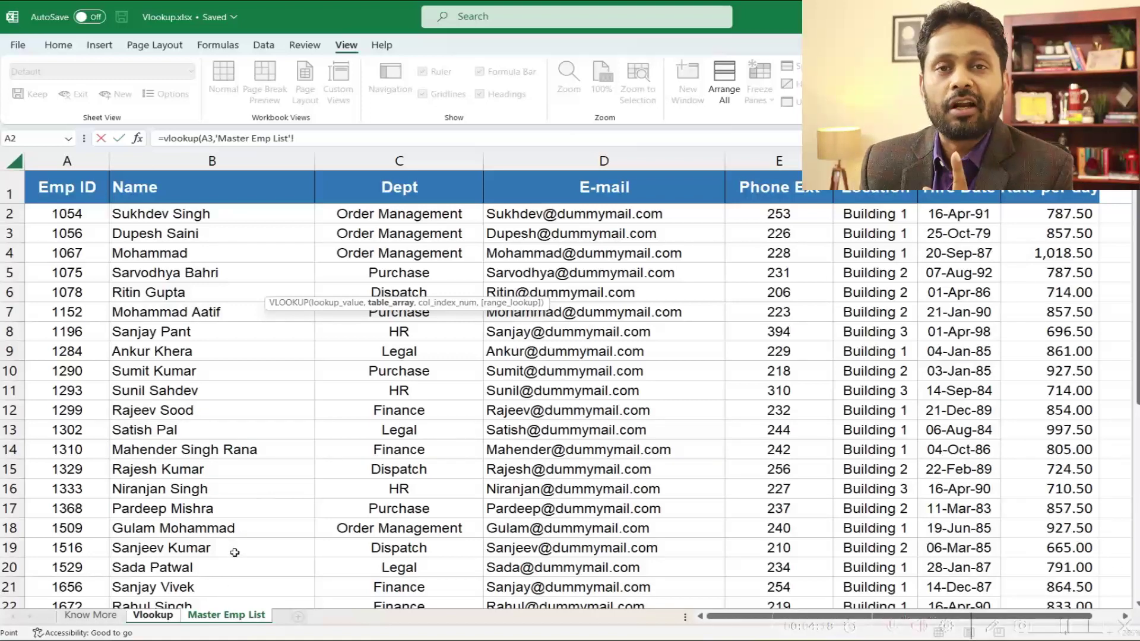
Step: Set the B3 lookup's table array to columns A:D of the Master Emp List sheet
{"action": "left_click", "coordinate": [67, 161]}
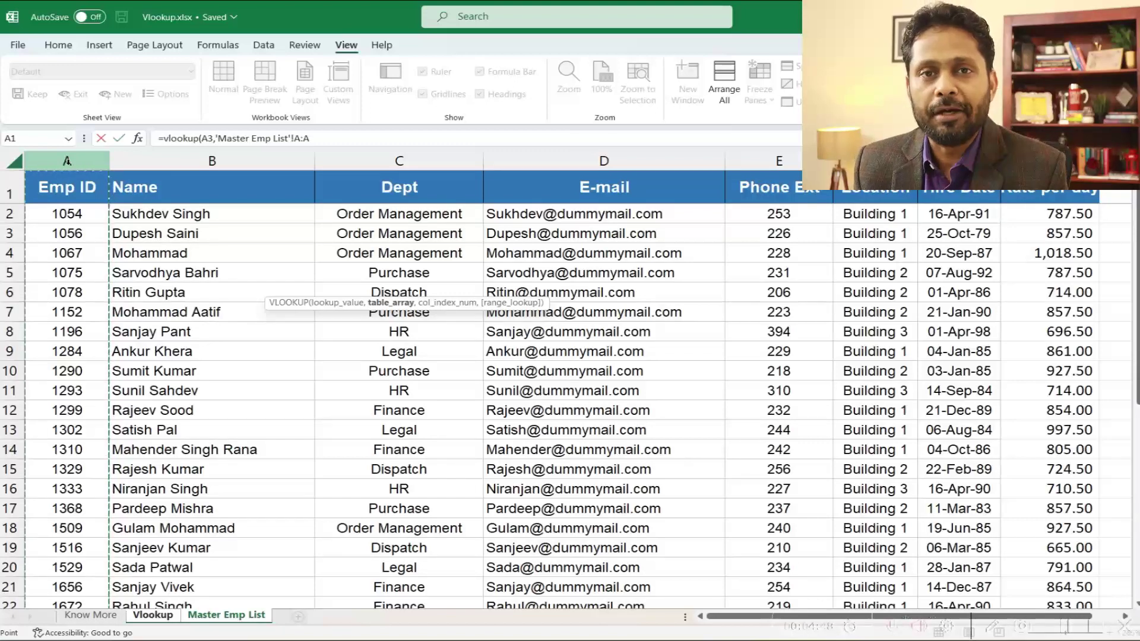
{"action": "left_click", "coordinate": [68, 162]}
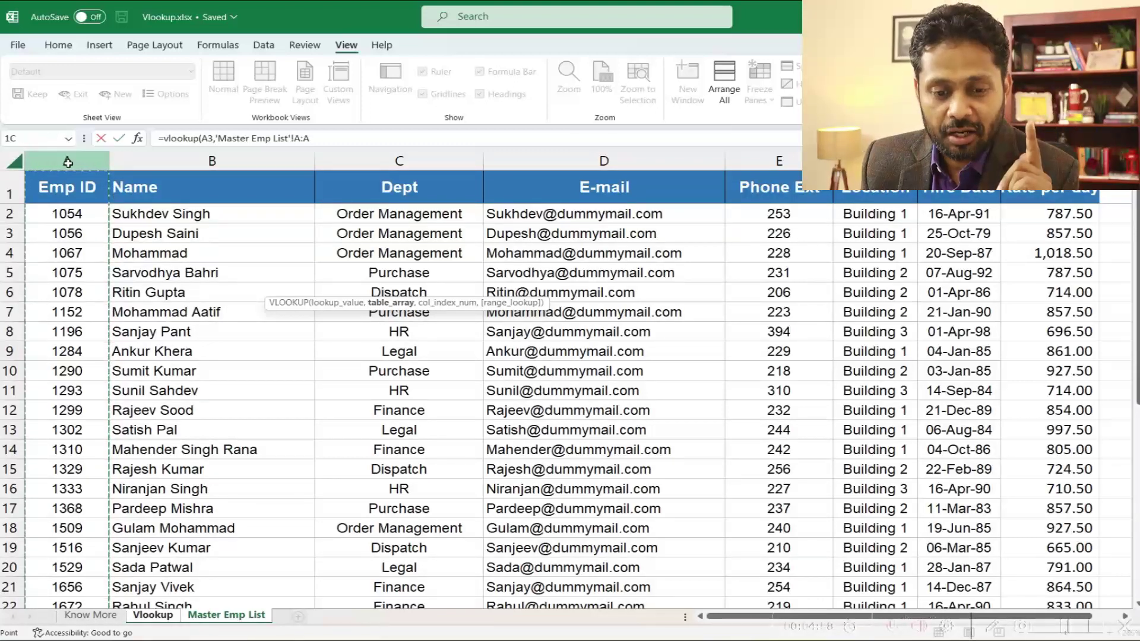
{"action": "mouse_move", "coordinate": [68, 161]}
{"action": "left_mouse_down"}
{"action": "mouse_move", "coordinate": [853, 192]}
{"action": "mouse_move", "coordinate": [343, 175]}
{"action": "left_mouse_up"}
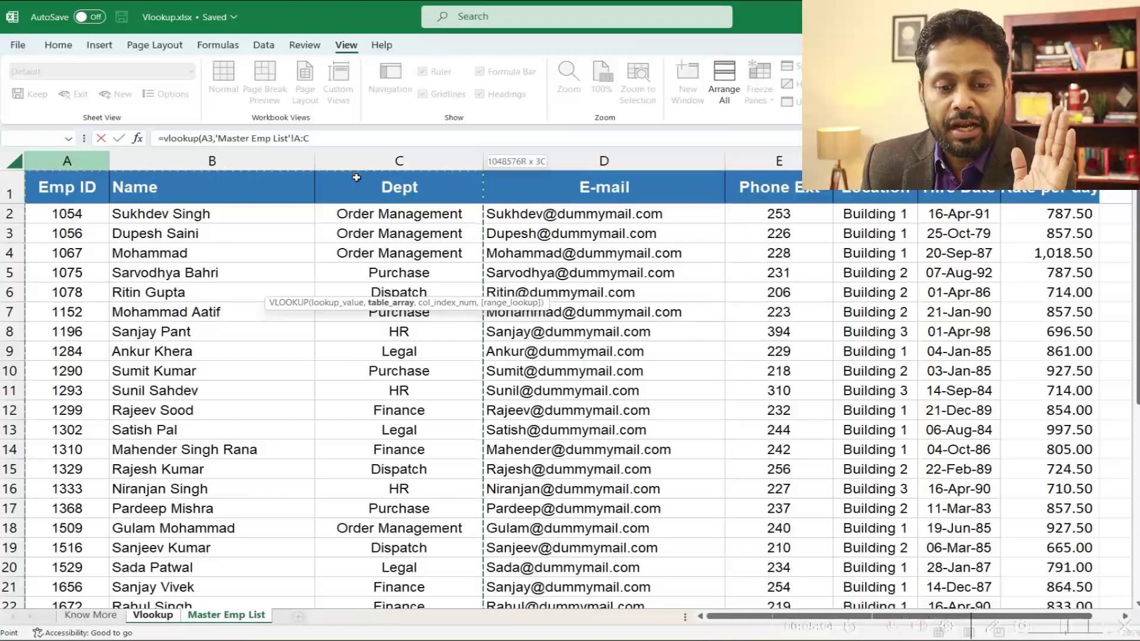
{"action": "left_click_drag", "start_coordinate": [344, 175], "coordinate": [672, 176]}
{"action": "type", "text": ","}
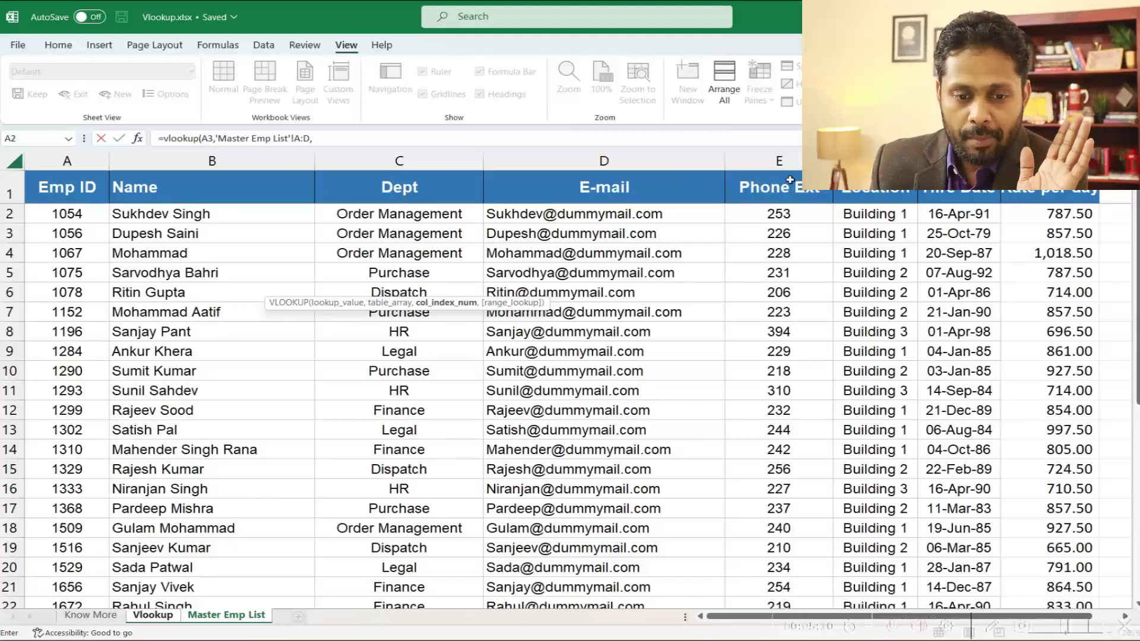
{"action": "left_click", "coordinate": [452, 138]}
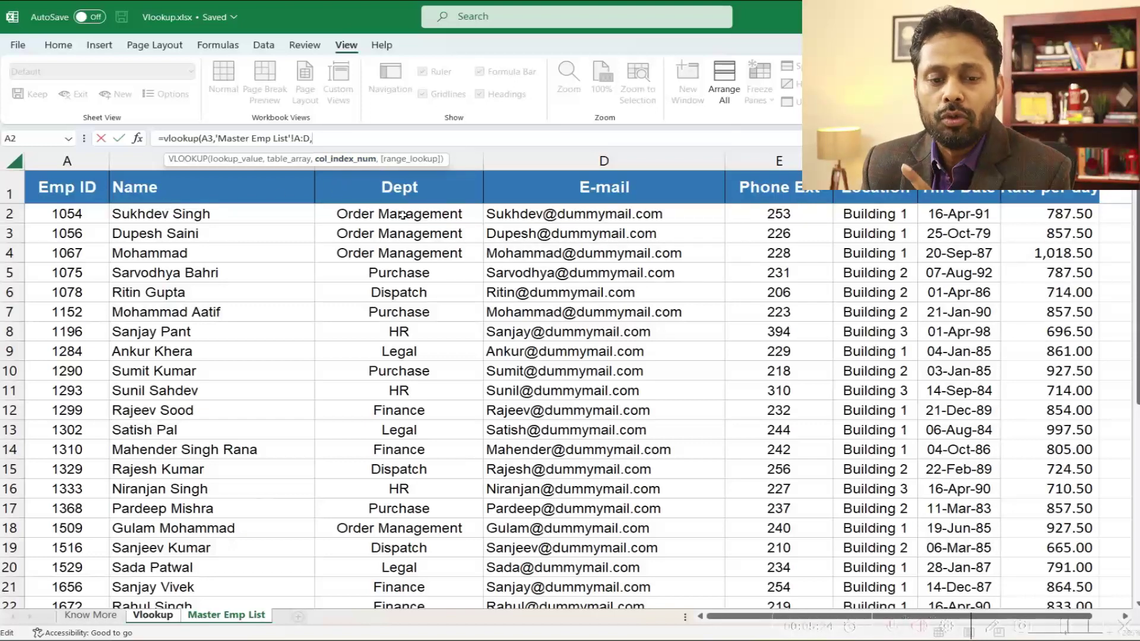
{"action": "type", "text": "2"}
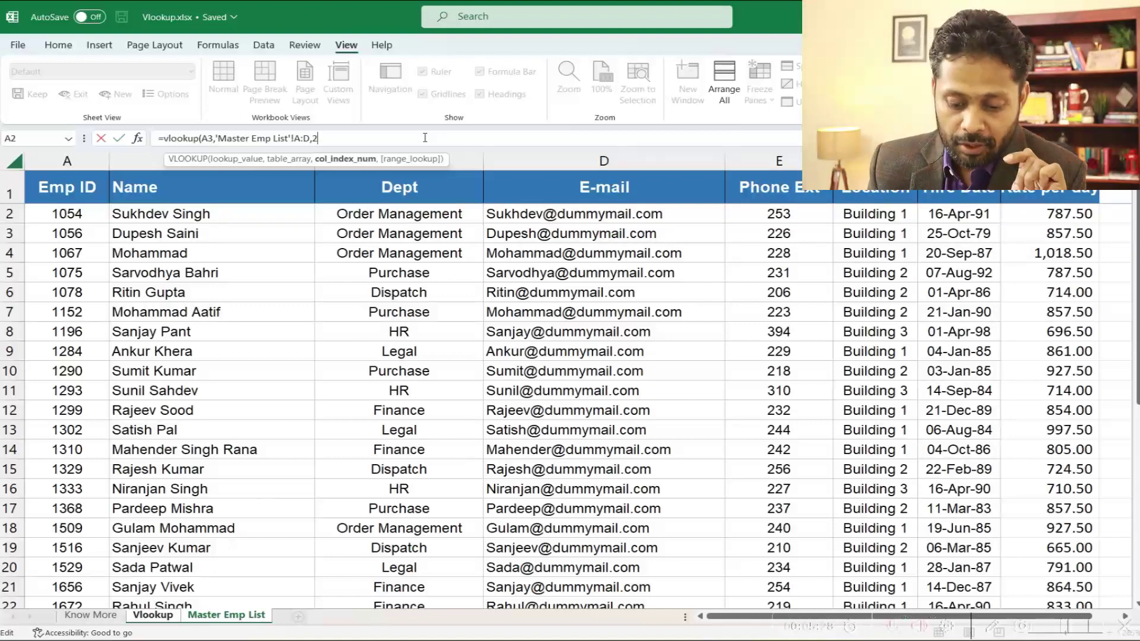
{"action": "type", "text": ",0"}
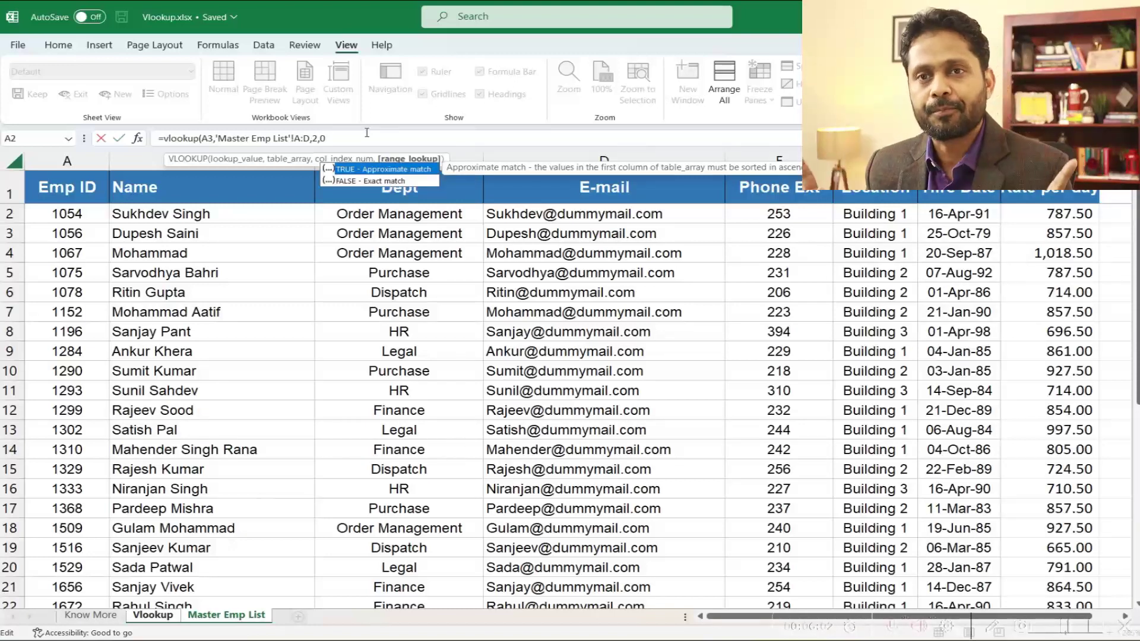
{"action": "type", "text": ")"}
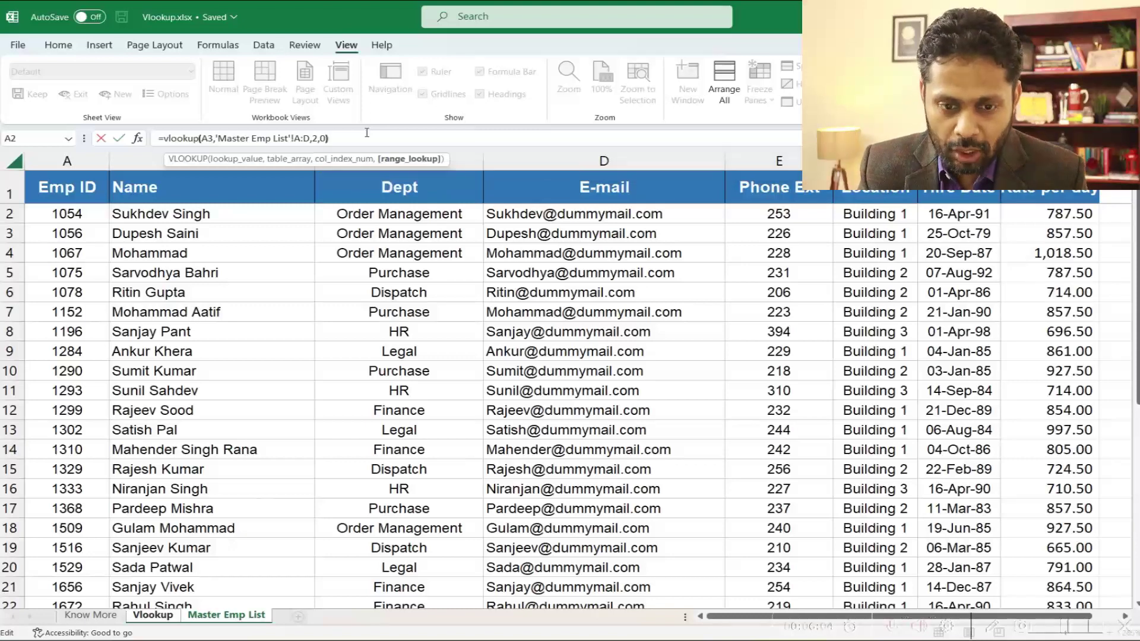
{"action": "key", "text": "Return"}
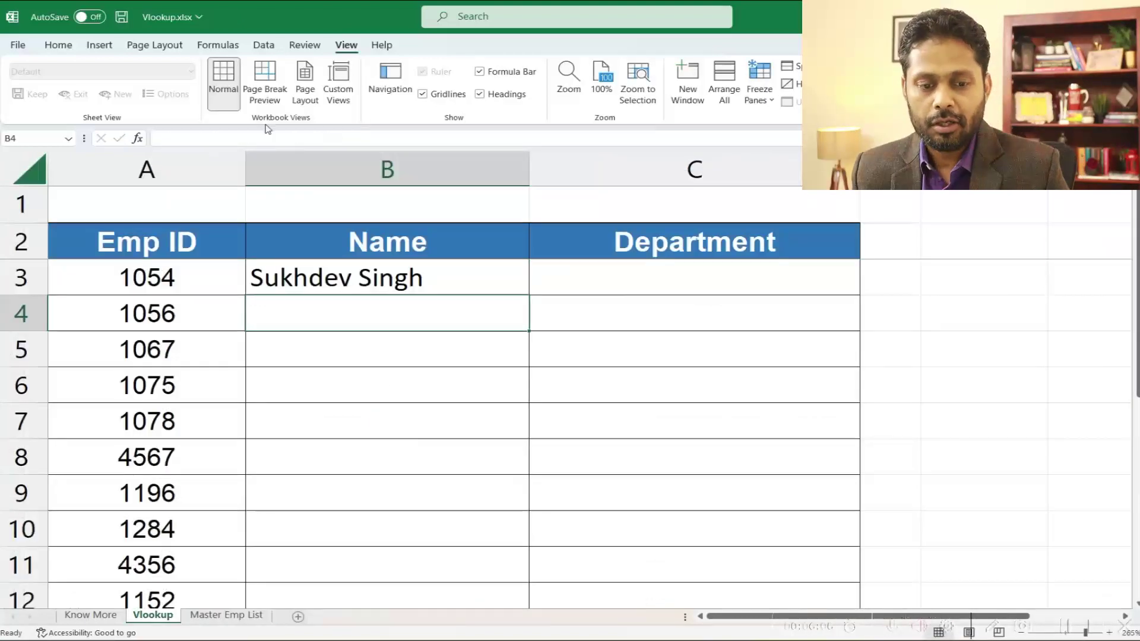
{"action": "left_click", "coordinate": [321, 290]}
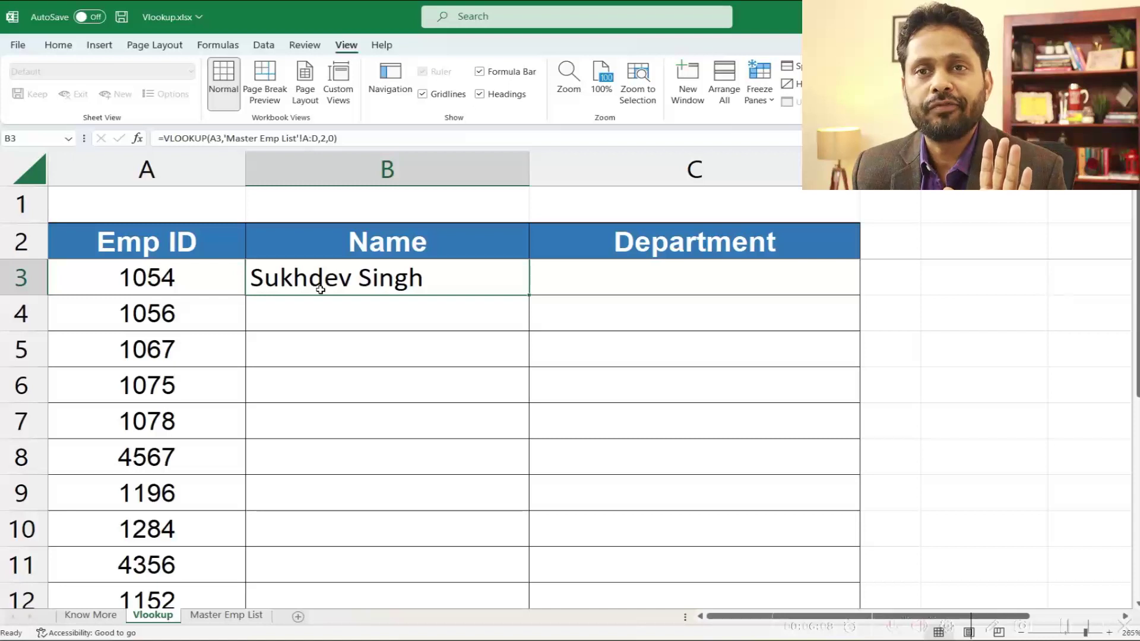
Step: Copy the B3 name formula down into B4:B12, then move to C3
{"action": "key", "text": "ctrl+c"}
{"action": "key", "text": "Left"}
{"action": "key", "text": "ctrl+Down"}
{"action": "key", "text": "Right"}
{"action": "key", "text": "ctrl+shift+Up"}
{"action": "key", "text": "ctrl+v"}
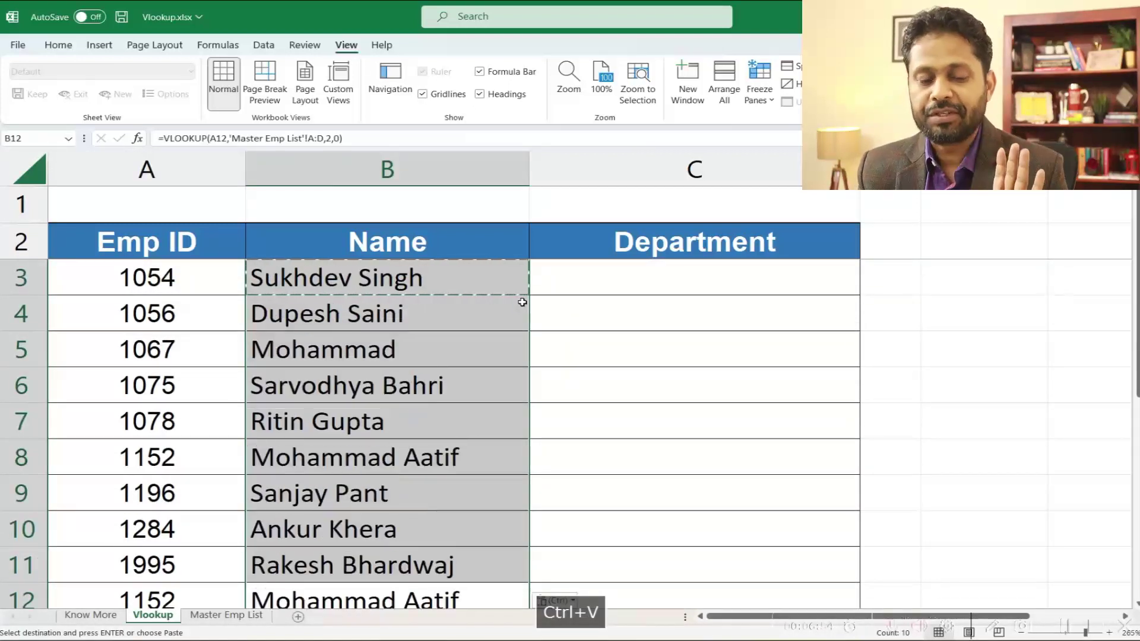
{"action": "key", "text": "Up"}
{"action": "key", "text": "ctrl+Up"}
{"action": "key", "text": "Down"}
{"action": "key", "text": "Escape"}
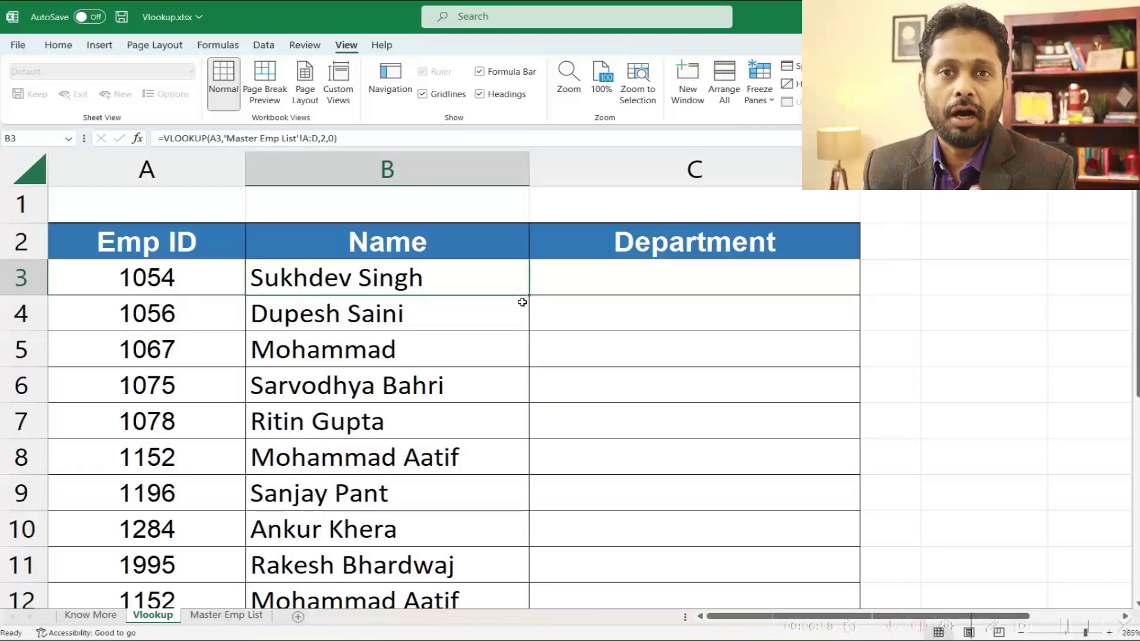
{"action": "key", "text": "Right"}
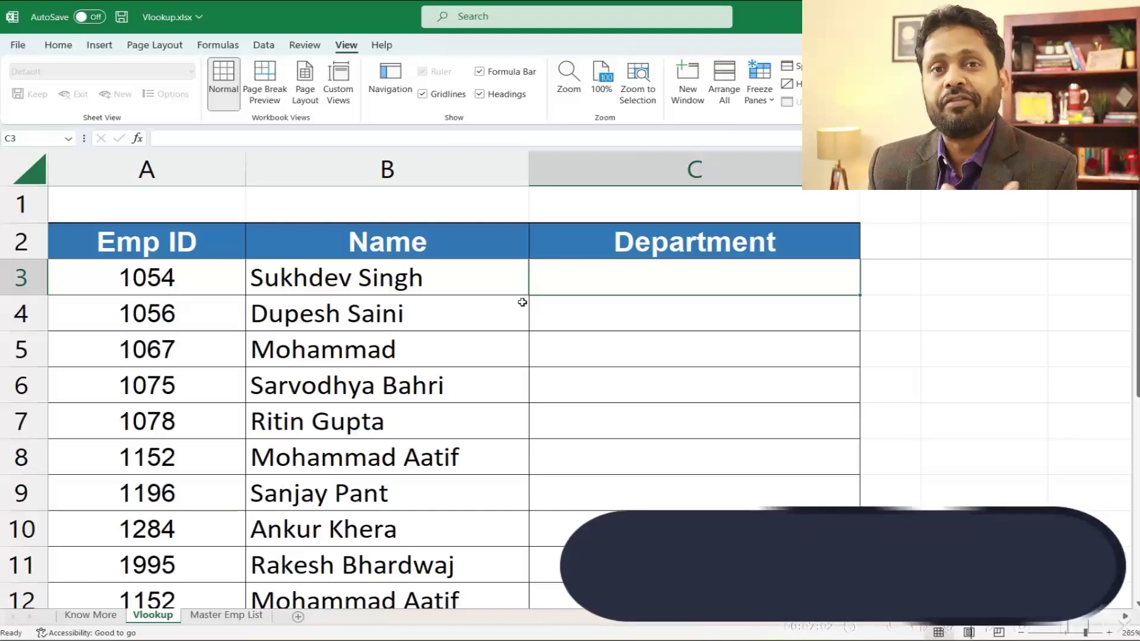
Step: Start =vlookup(A3, in C3 and bring up the Master Emp List sheet
{"action": "type", "text": "=vlookup("}
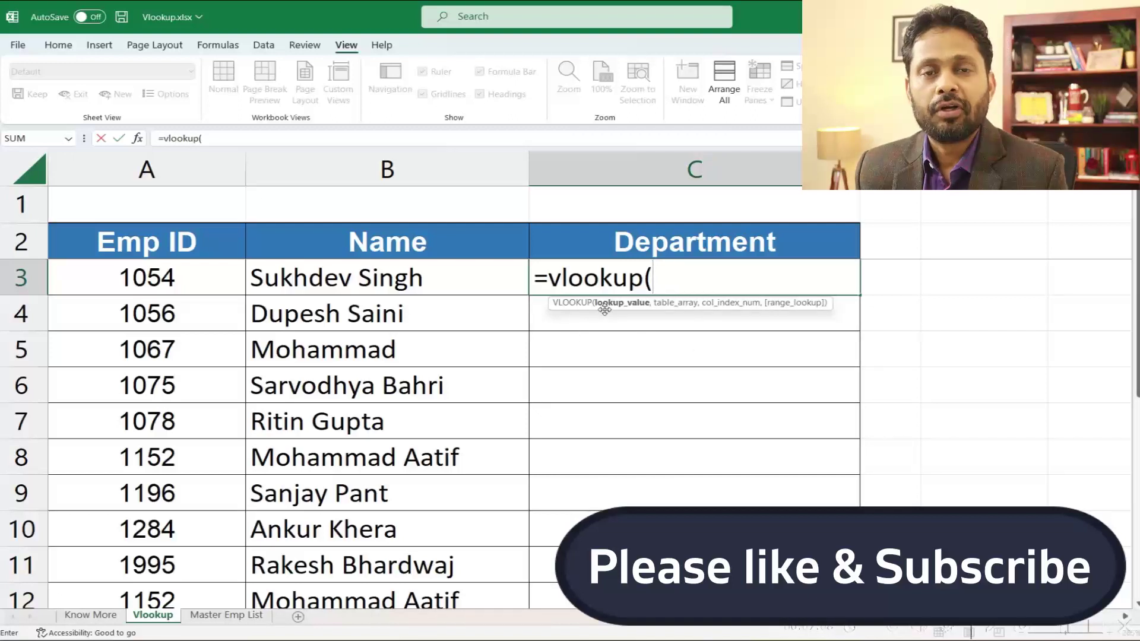
{"action": "left_click", "coordinate": [168, 279]}
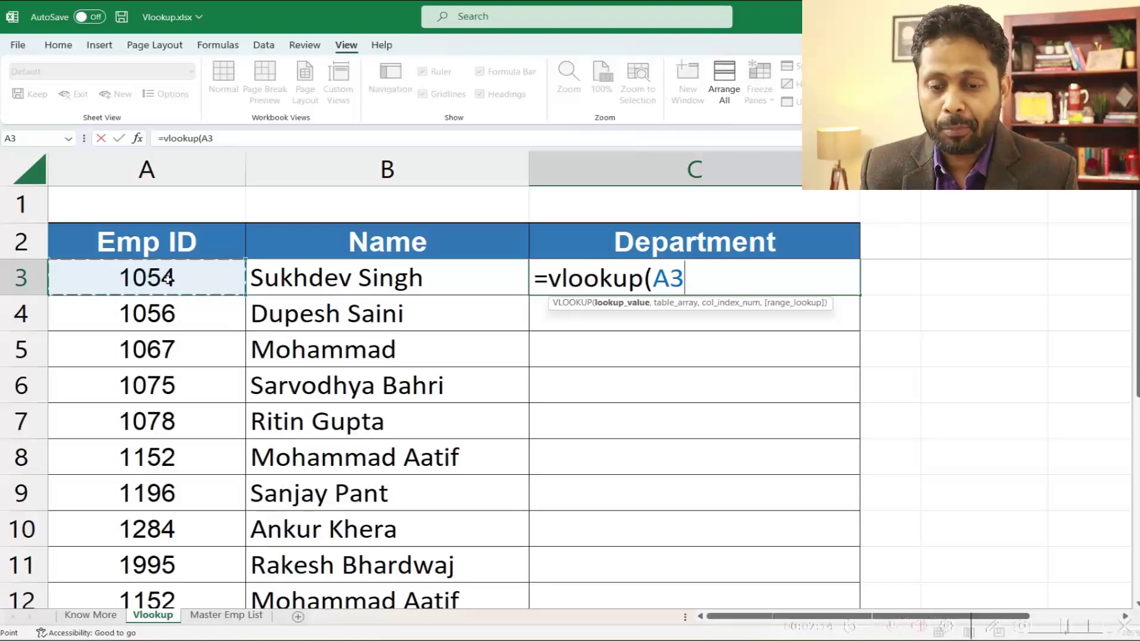
{"action": "type", "text": ","}
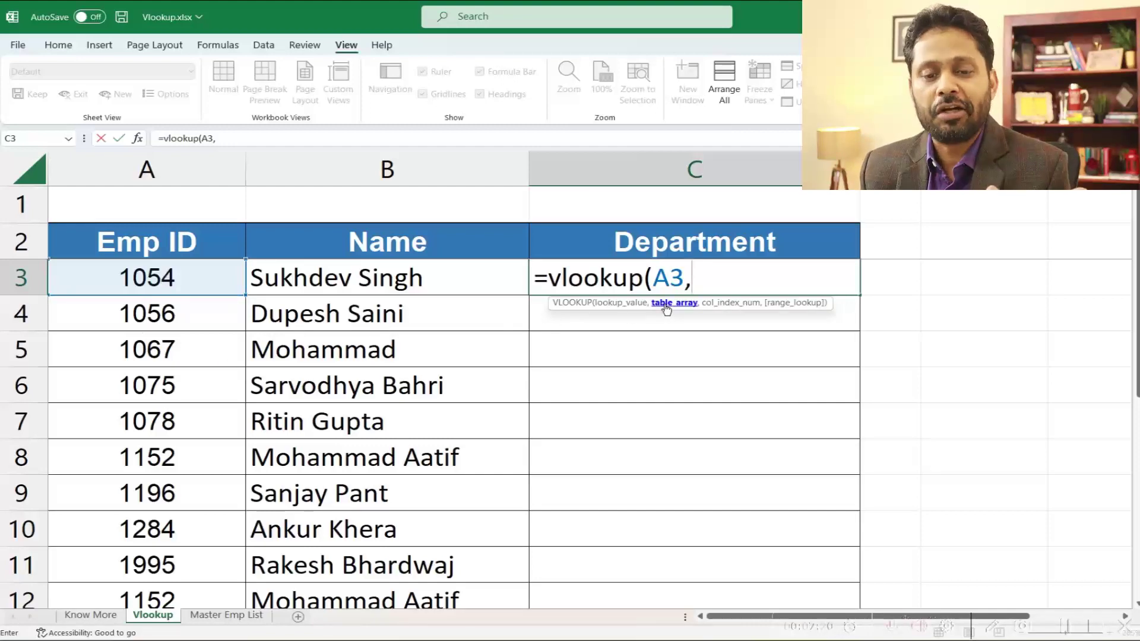
{"action": "left_click", "coordinate": [236, 618]}
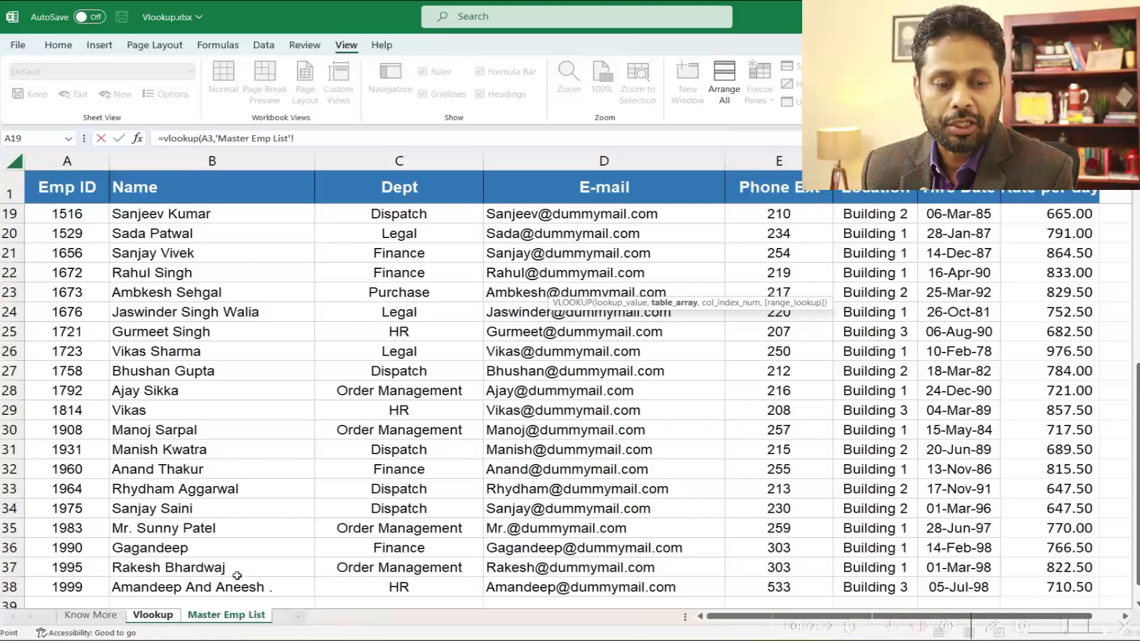
Step: Set the Department lookup's table array to Master Emp List columns A:E
{"action": "left_click", "coordinate": [67, 161]}
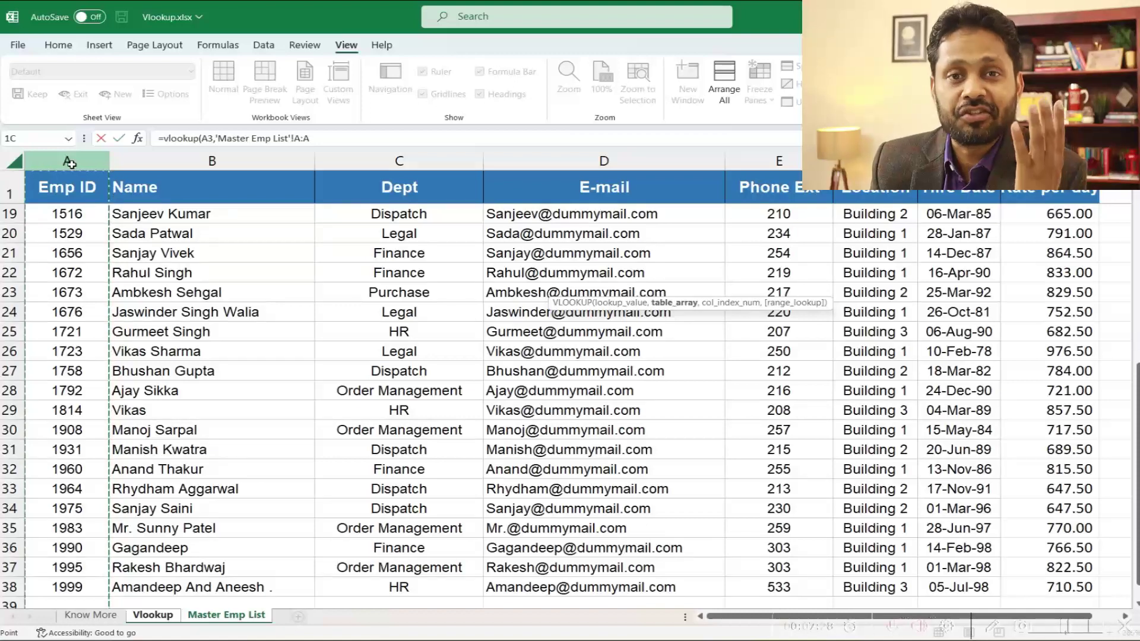
{"action": "left_click_drag", "start_coordinate": [71, 164], "coordinate": [779, 168]}
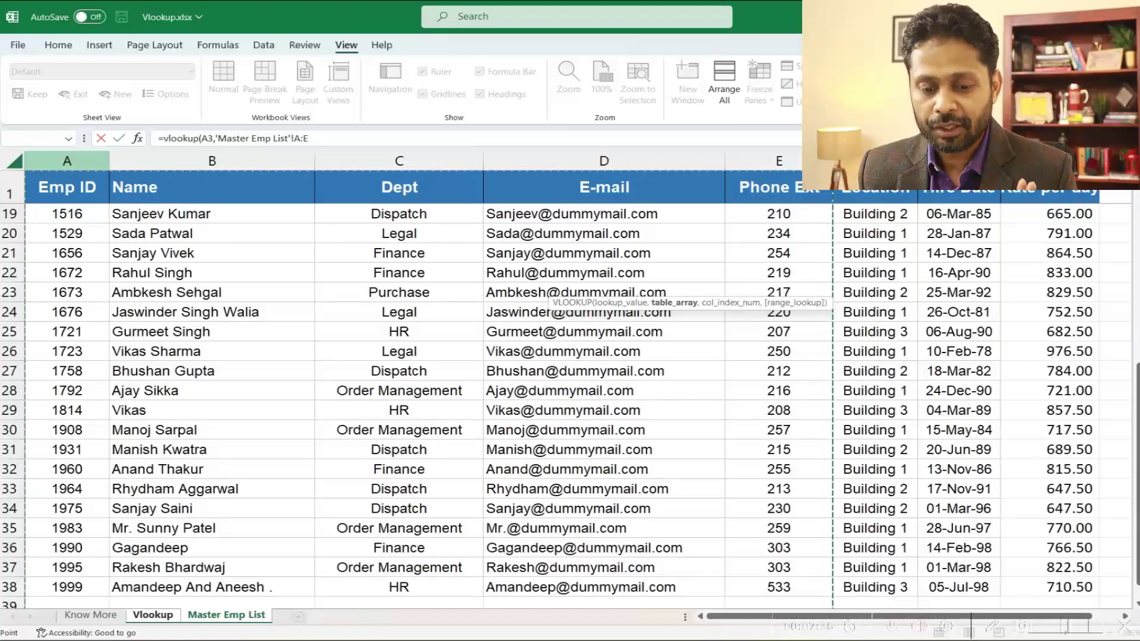
{"action": "type", "text": ","}
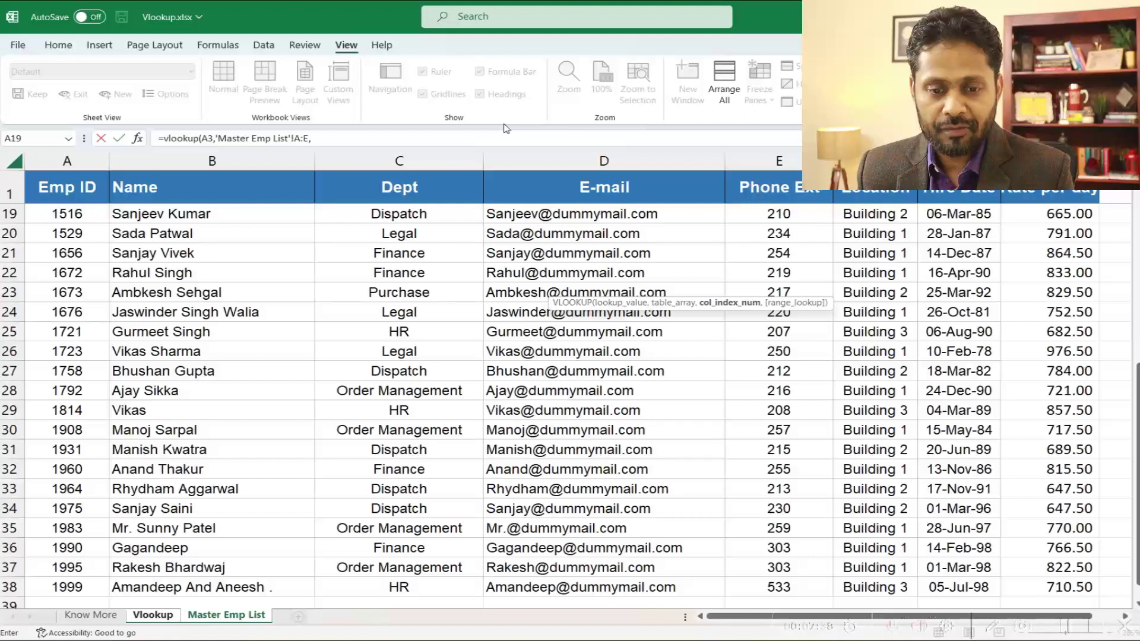
{"action": "left_click", "coordinate": [499, 140]}
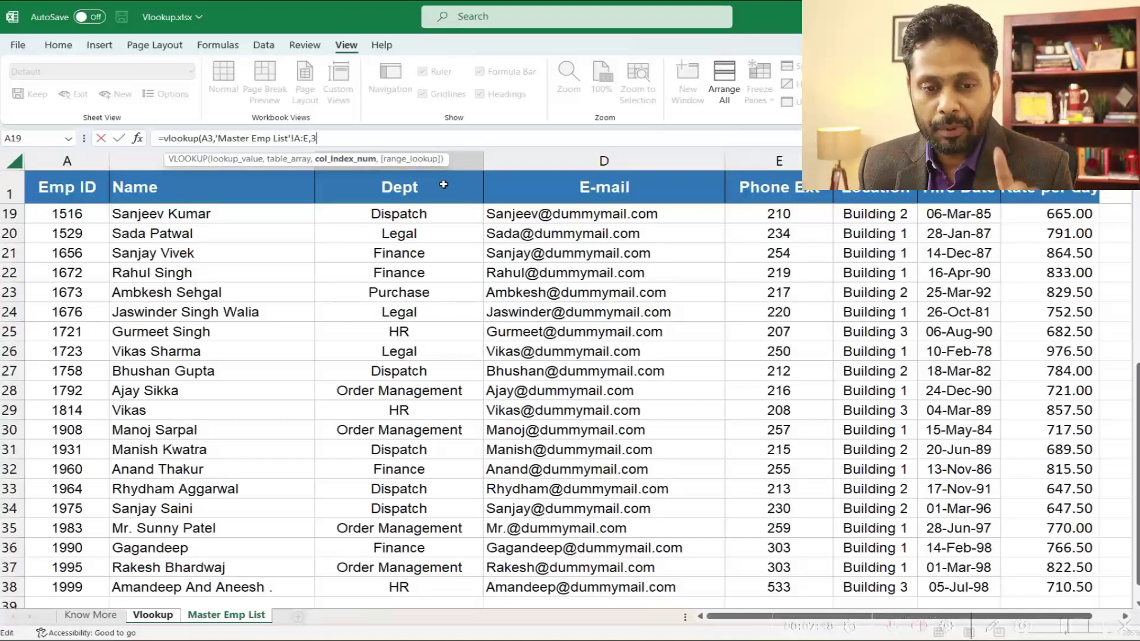
Step: Complete =VLOOKUP(A3,'Master Emp List'!A:E,3,0) in C3, returning Order Management
{"action": "type", "text": ","}
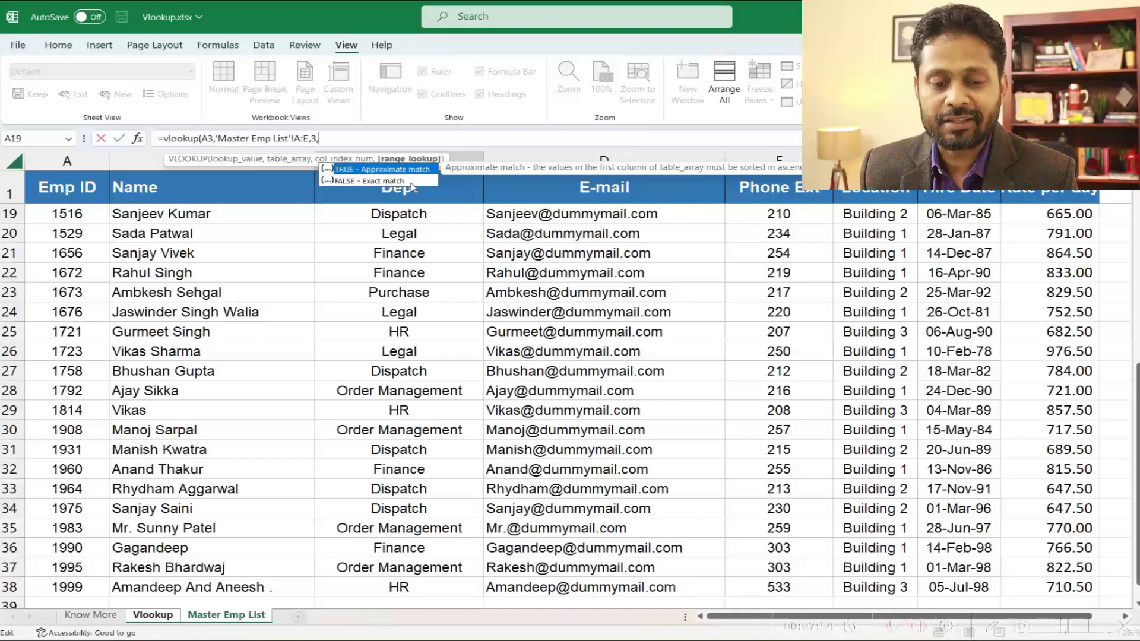
{"action": "left_click", "coordinate": [379, 138]}
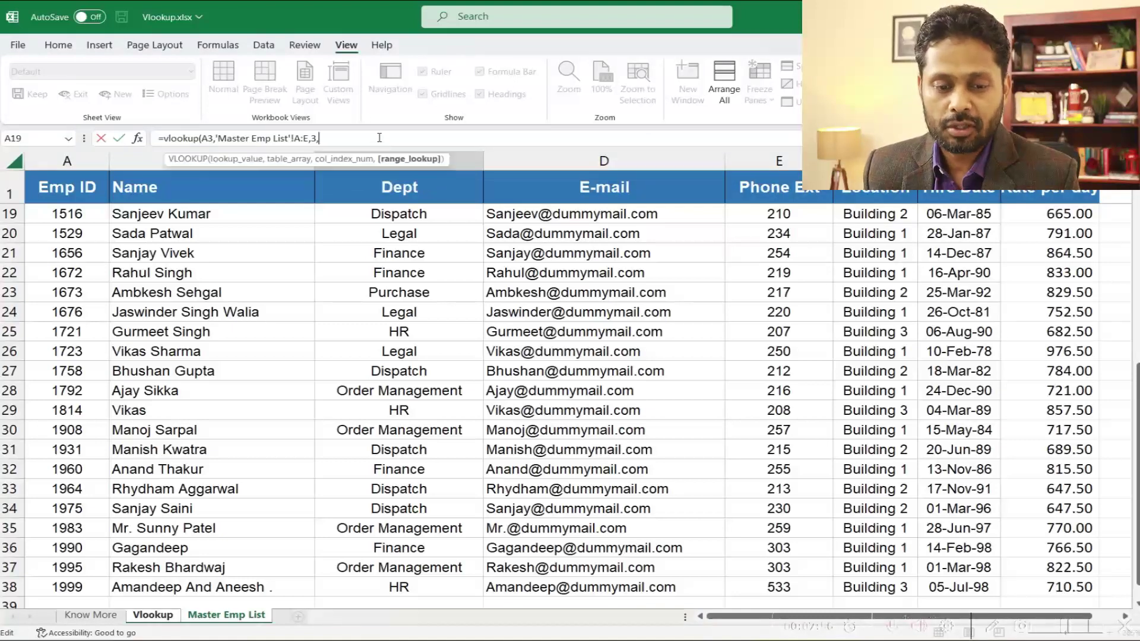
{"action": "type", "text": "0"}
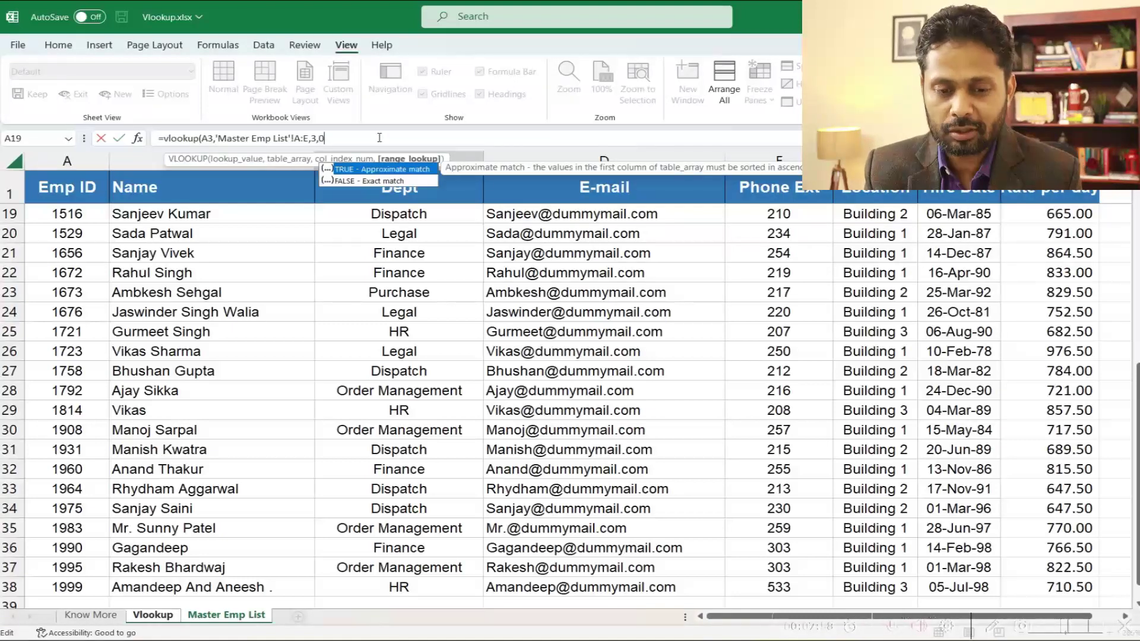
{"action": "type", "text": ")"}
{"action": "key", "text": "Return"}
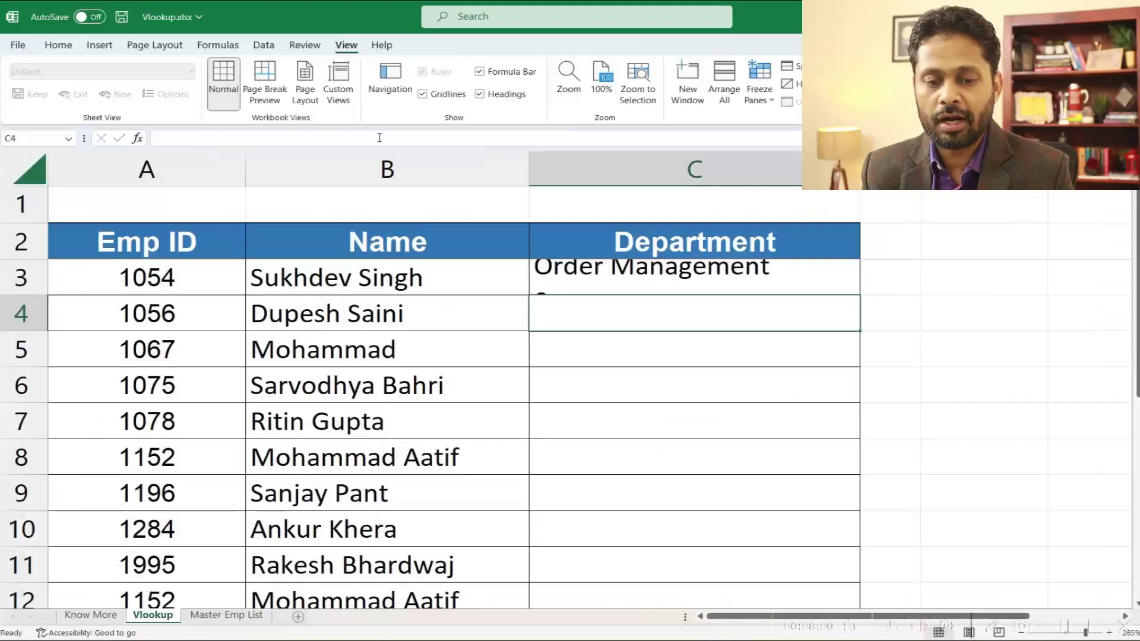
{"action": "key", "text": "Up"}
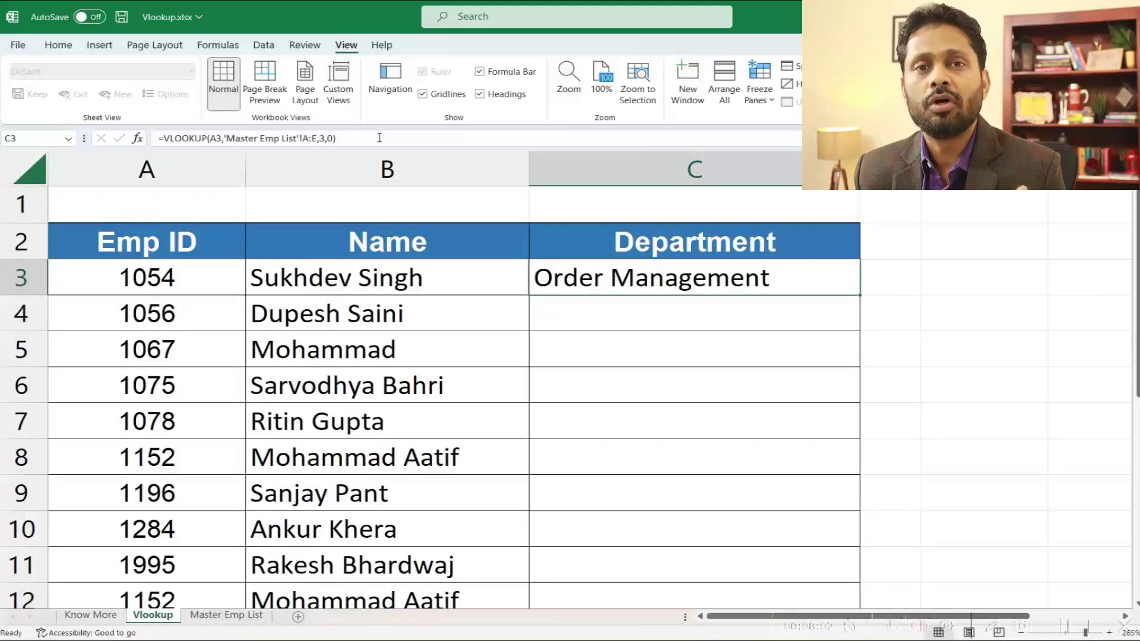
Step: Paste the C3 Department formula into C4:C12, showing Purchase, Dispatch, HR, Legal and others
{"action": "key", "text": "ctrl+c"}
{"action": "key", "text": "Left"}
{"action": "key", "text": "ctrl+Down"}
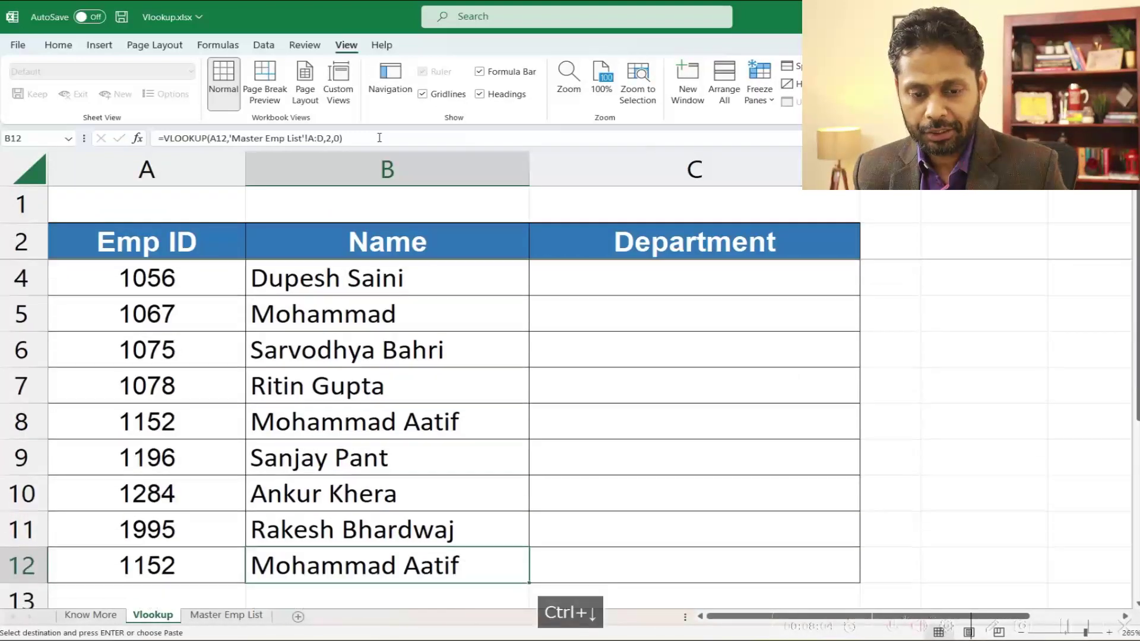
{"action": "key", "text": "Right"}
{"action": "key", "text": "ctrl+shift+Up"}
{"action": "key", "text": "ctrl+v"}
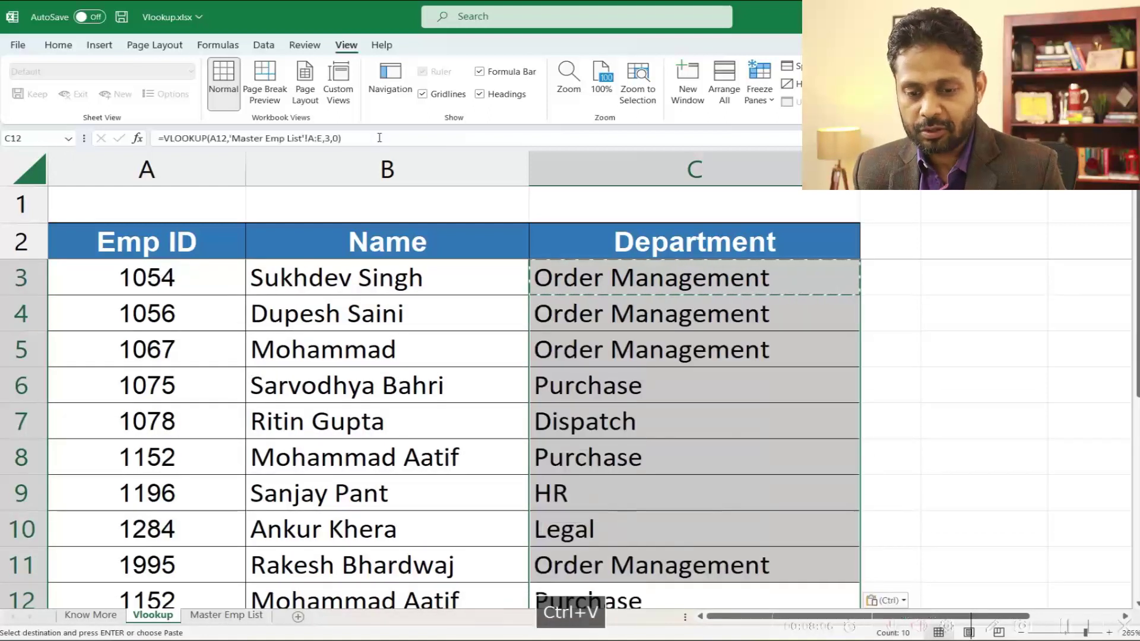
{"action": "key", "text": "Up"}
{"action": "key", "text": "Up"}
{"action": "key", "text": "Up"}
{"action": "key", "text": "Down"}
{"action": "key", "text": "Down"}
{"action": "key", "text": "ctrl+Up"}
{"action": "key", "text": "Down"}
{"action": "key", "text": "Down"}
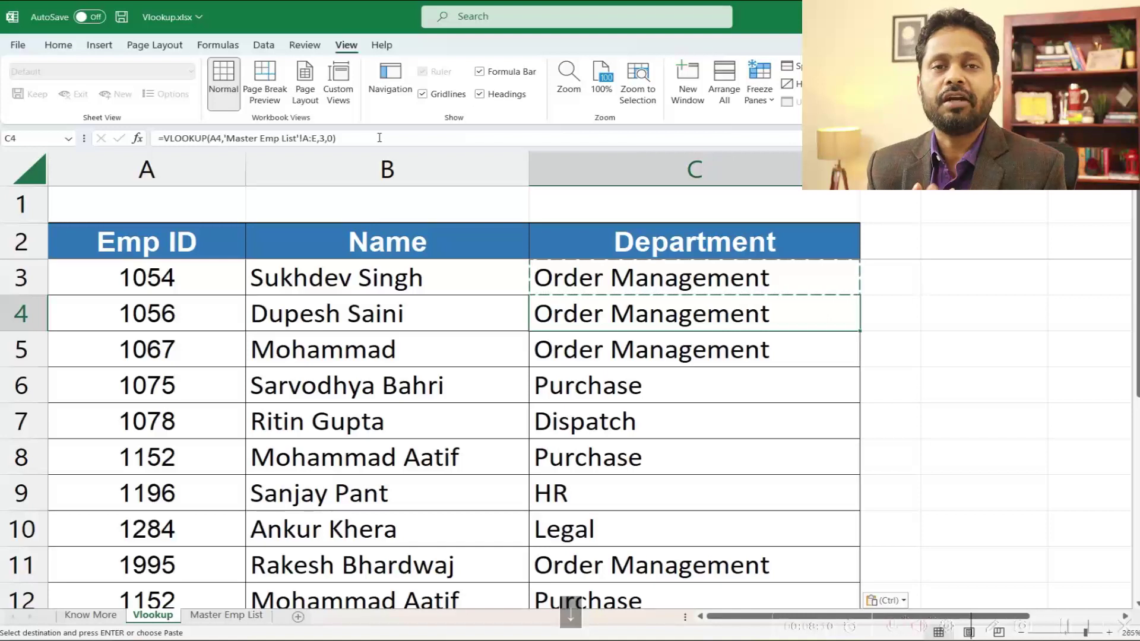